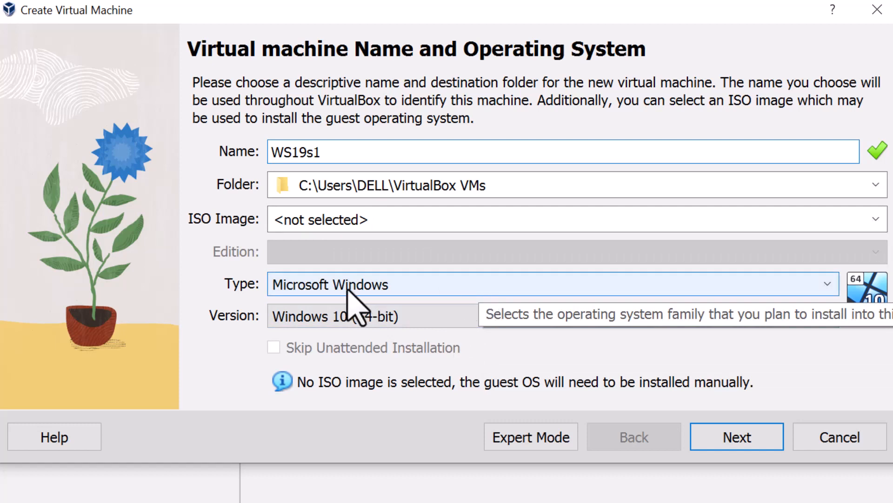
Set the new virtual machine's operating system version to Windows 2019 (64-bit) and continue to the hardware settings.
click(412, 314)
scroll(409, 354, down, 5)
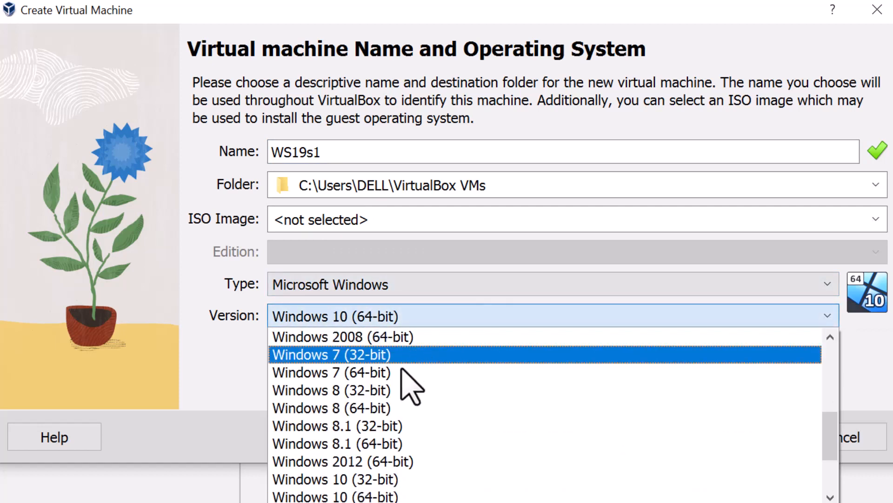
scroll(400, 450, up, 1)
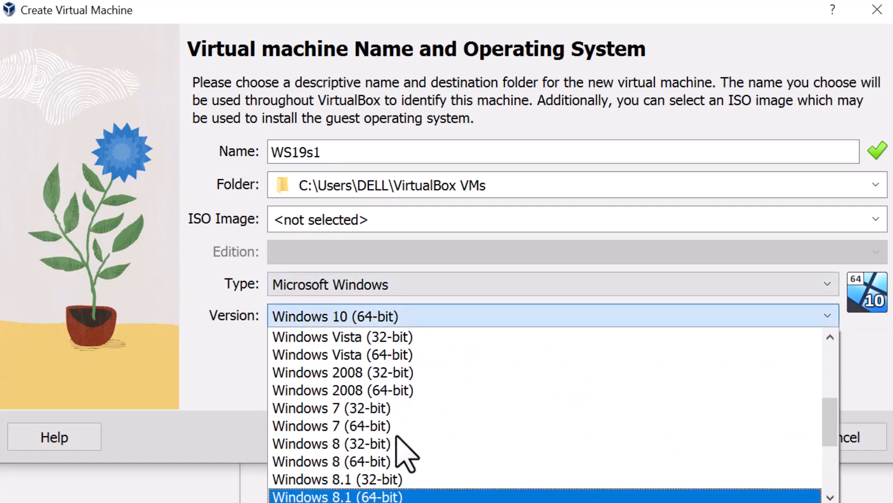
drag(831, 432, 826, 472)
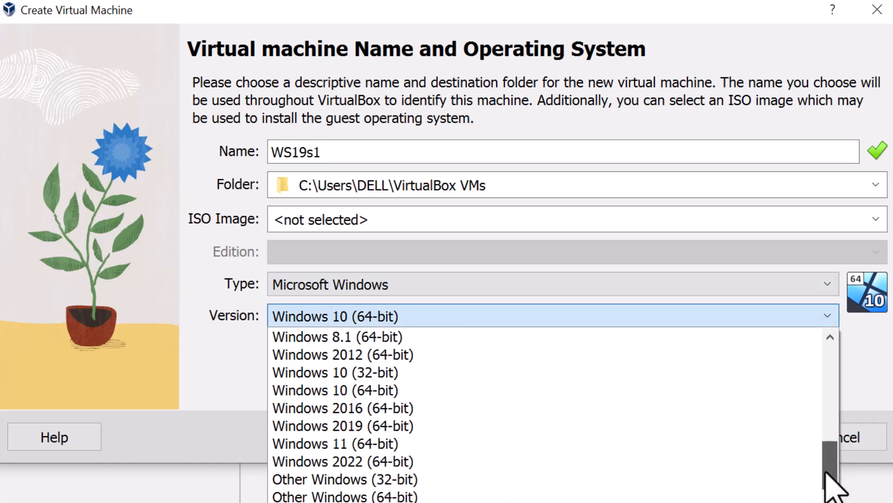
click(353, 425)
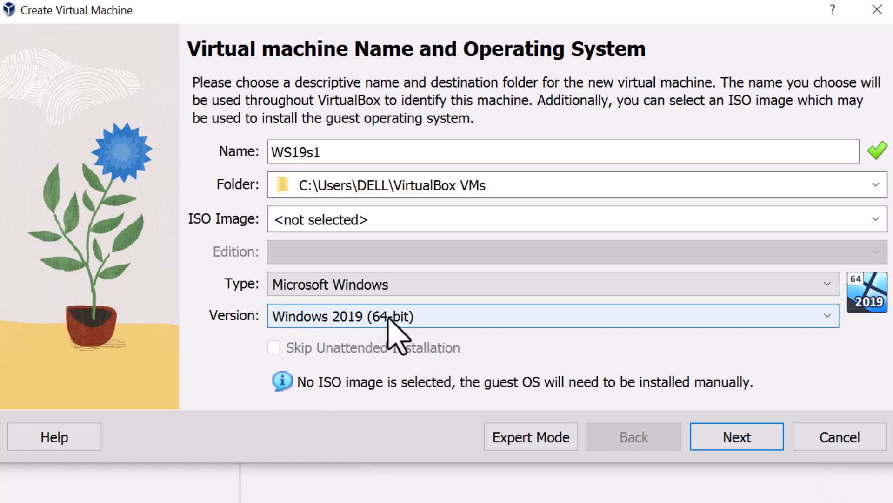
click(747, 438)
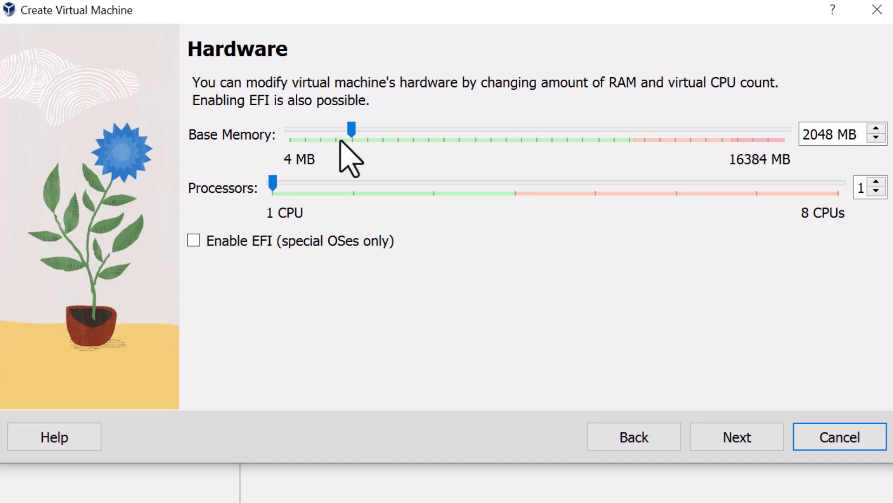
Allocate 4096 MB of base memory and 2 processors to the virtual machine and continue to the hard disk settings.
click(351, 128)
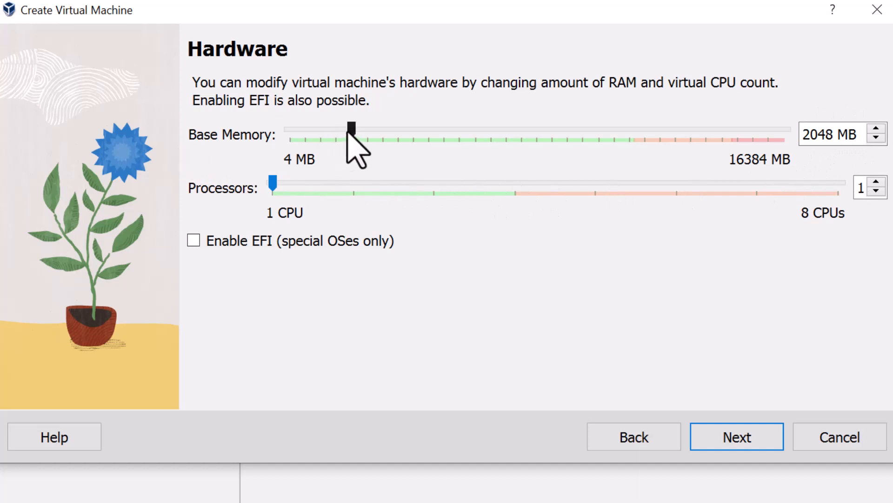
drag(352, 132, 413, 138)
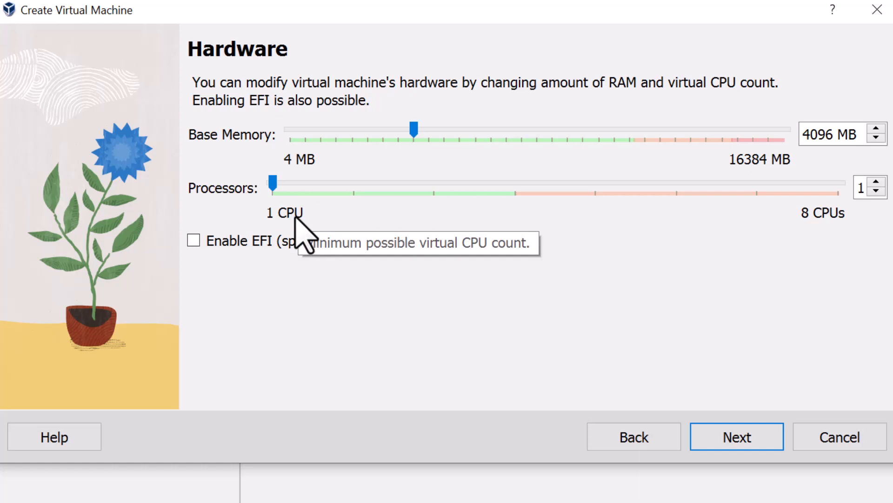
drag(271, 181, 332, 182)
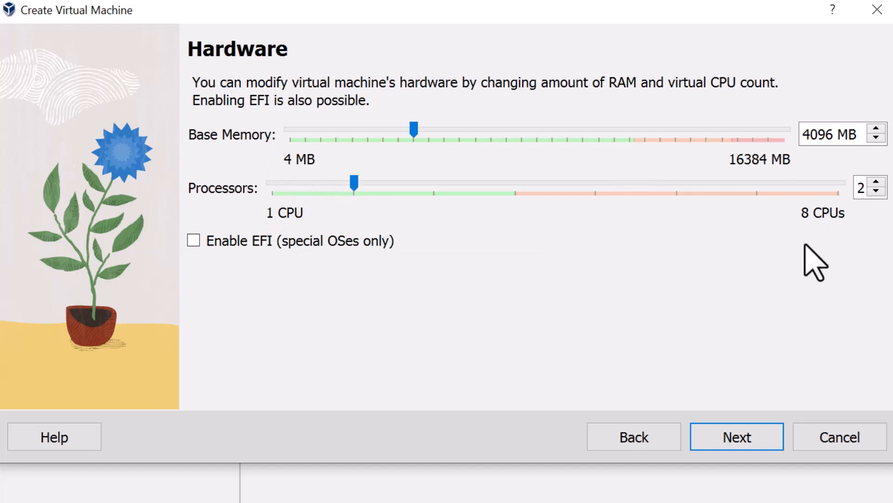
click(740, 437)
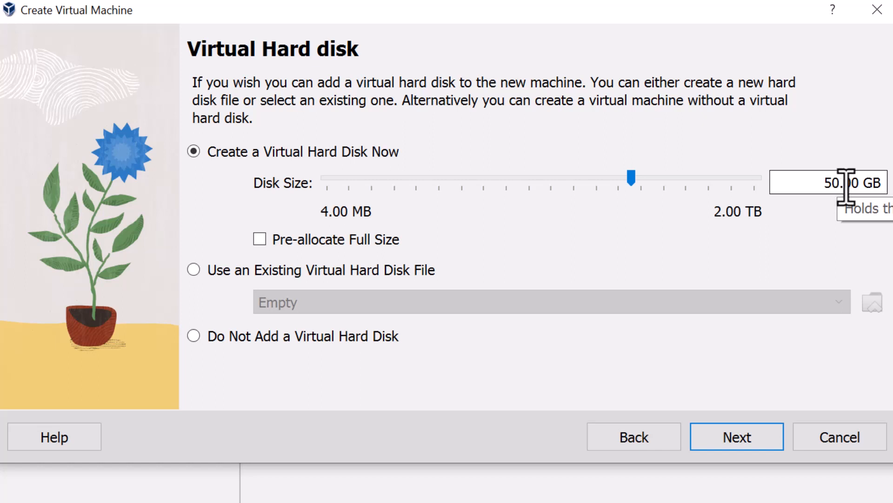
Set the new virtual hard disk's size to 40 GB and finish creating the virtual machine after reviewing the summary.
drag(828, 180, 838, 181)
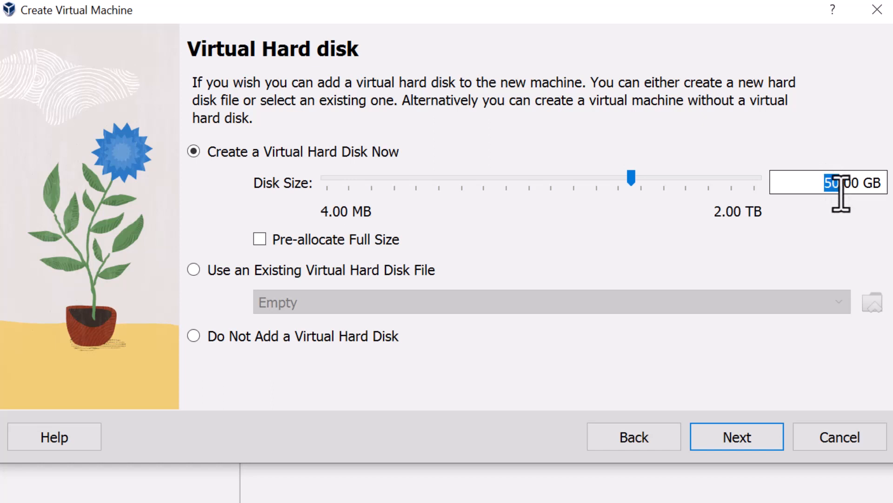
text(40)
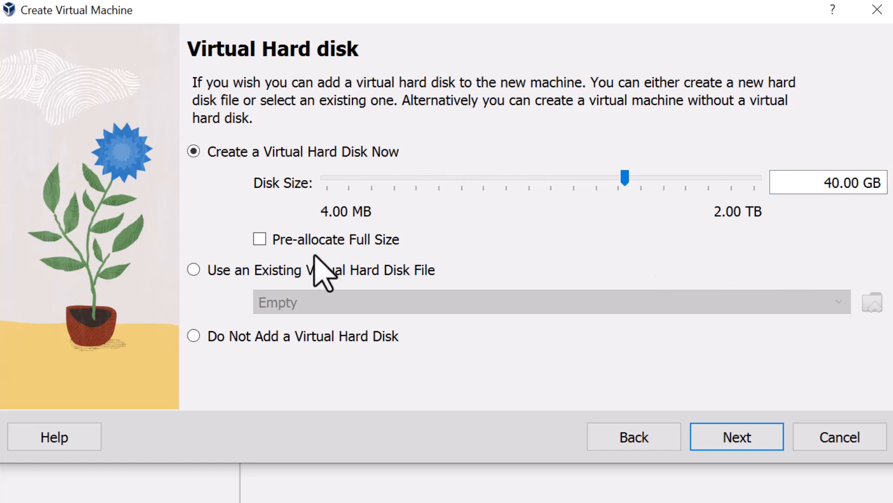
click(734, 434)
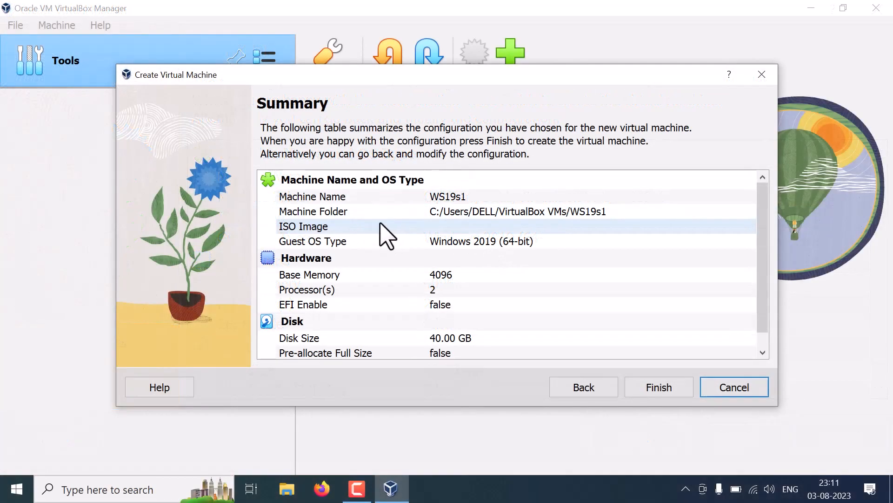
drag(760, 259, 761, 293)
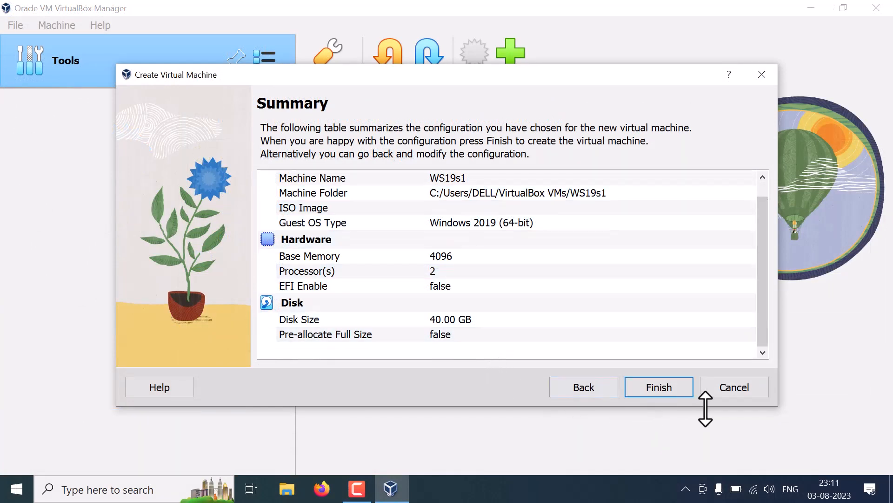
click(673, 388)
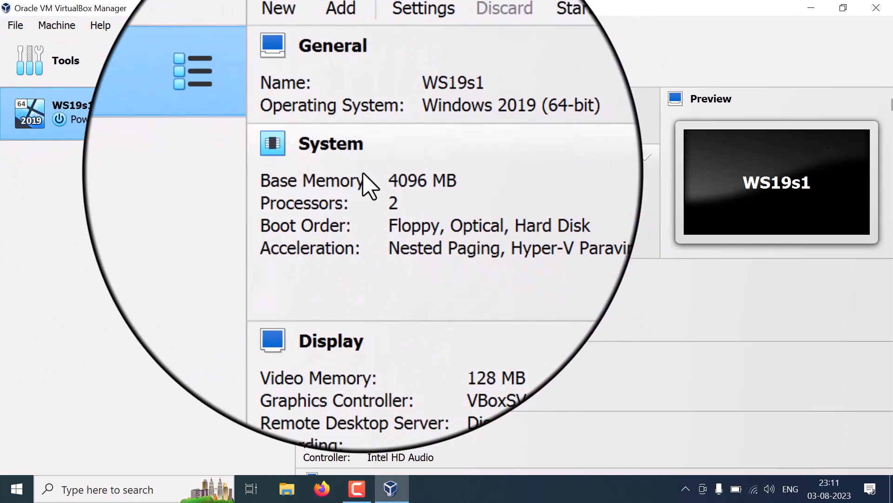
Check the WS19s1 machine's base memory and boot order settings without changing them.
click(398, 176)
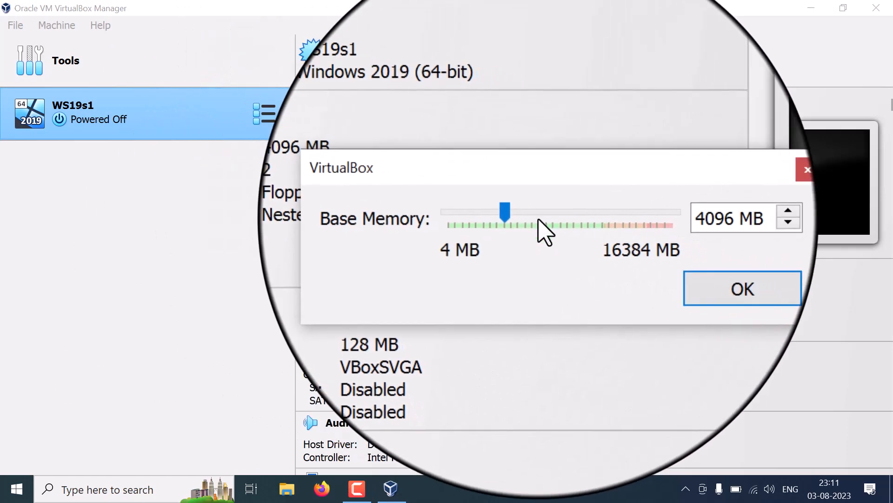
mouse_move(520, 223)
mouse_down()
mouse_move(535, 209)
mouse_move(519, 215)
mouse_up()
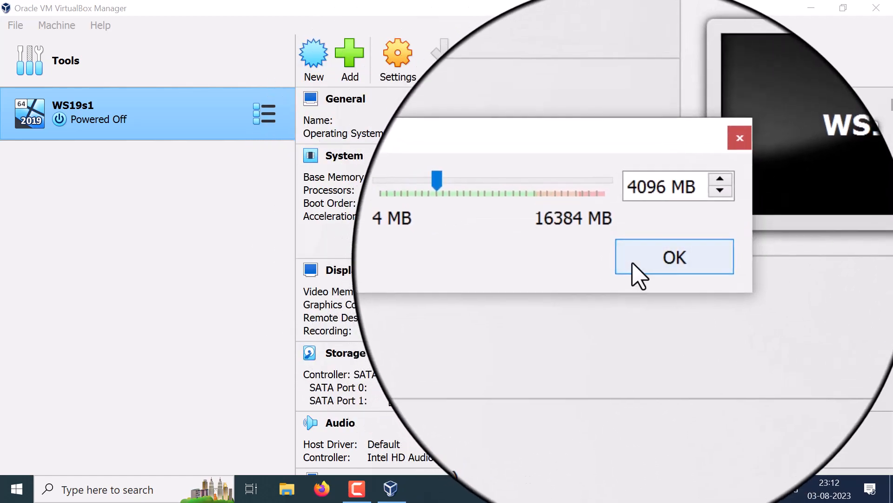
click(633, 264)
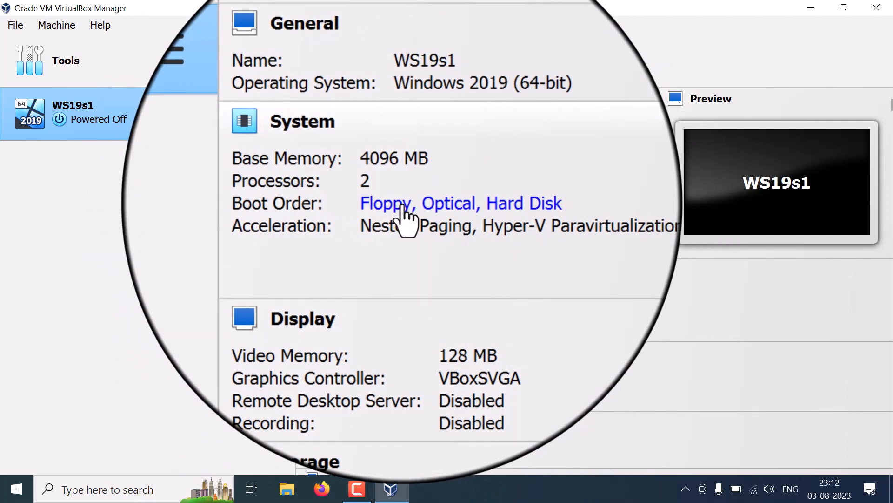
click(434, 208)
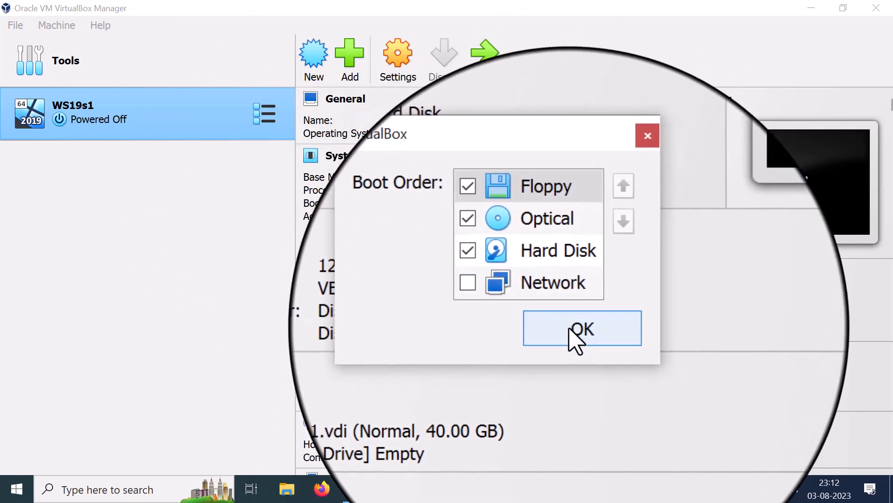
click(569, 329)
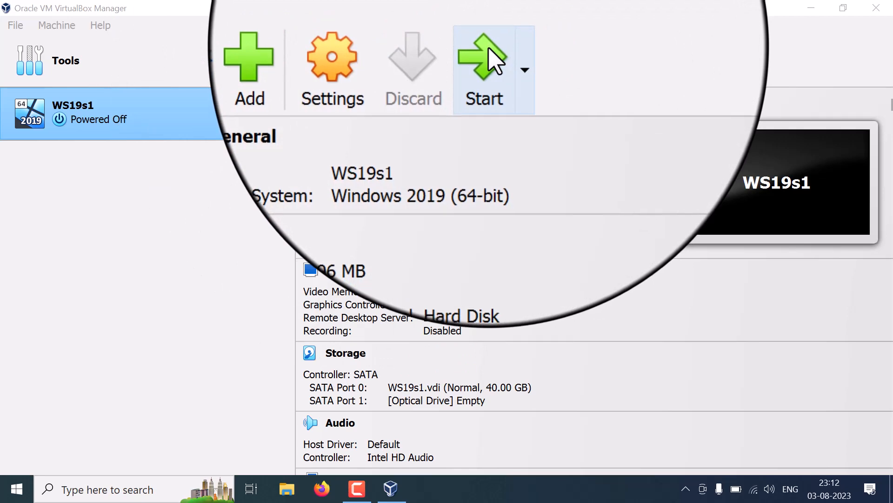
Start WS19s1 and boot it from the Windows Server 2019 Standard ISO in the Virtual Machine folder on drive D.
click(488, 51)
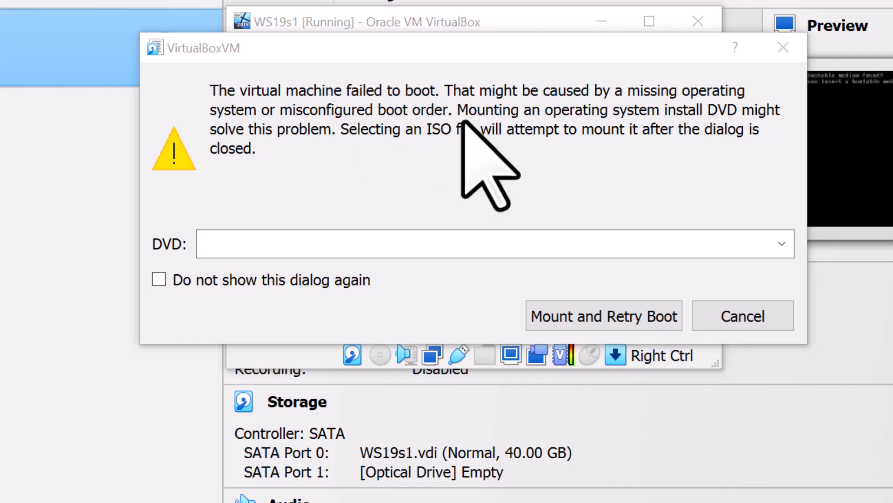
click(781, 245)
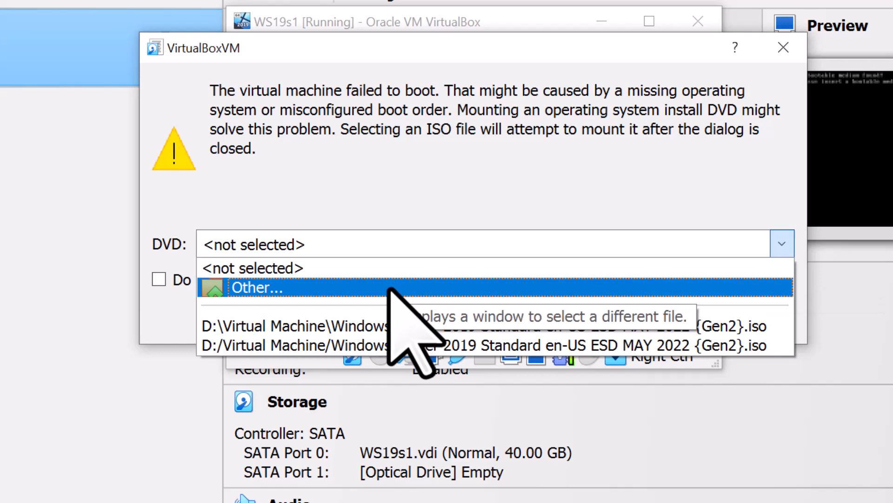
click(390, 288)
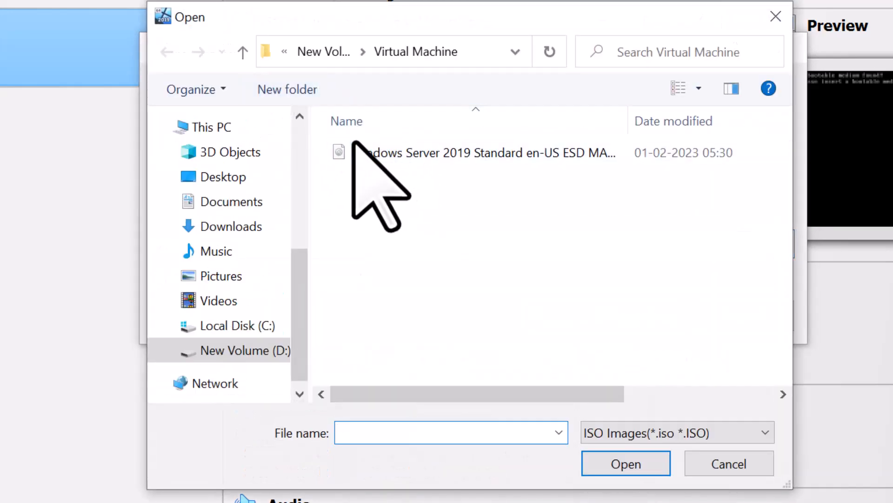
click(384, 161)
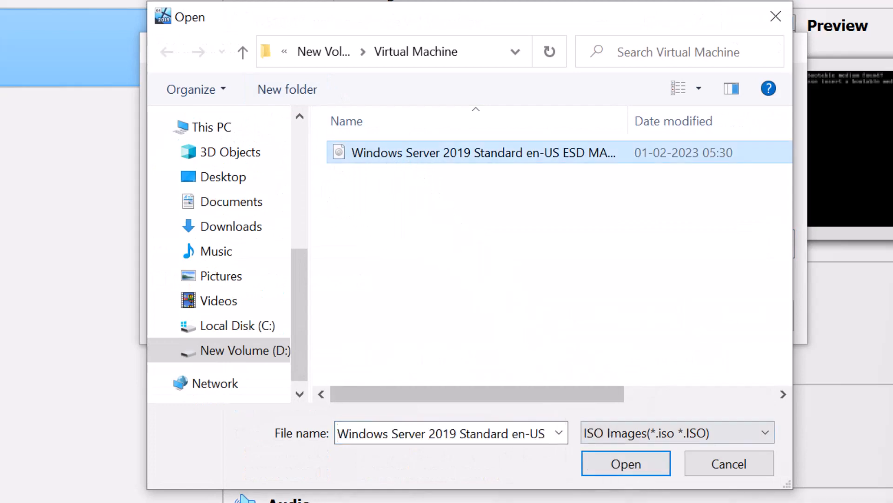
click(641, 463)
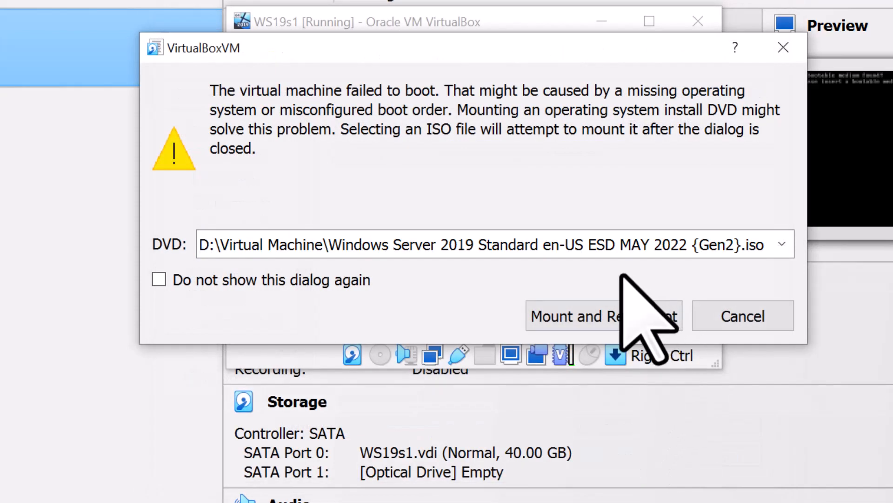
click(598, 319)
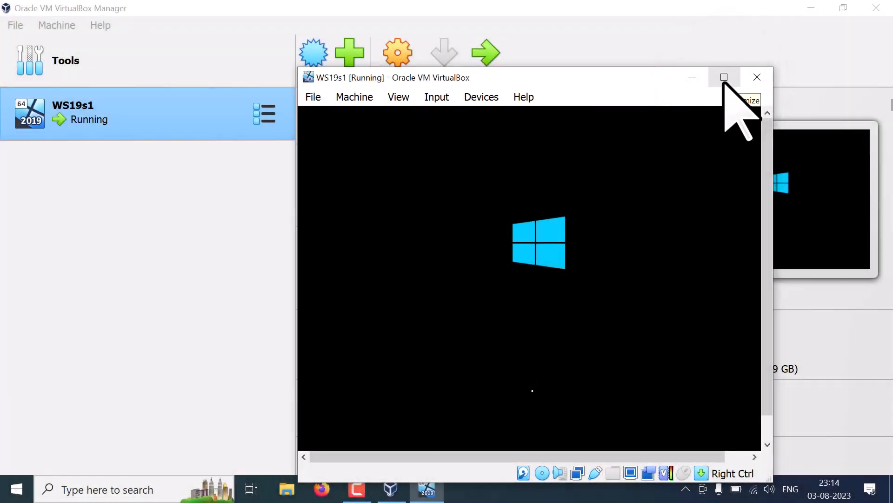
Maximize the running virtual machine's window, then adjust the window size to fit the guest display.
click(724, 77)
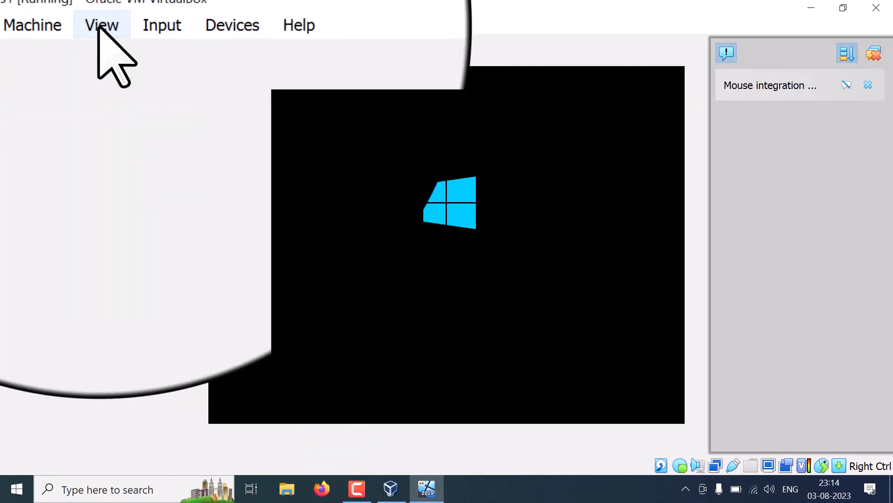
click(100, 26)
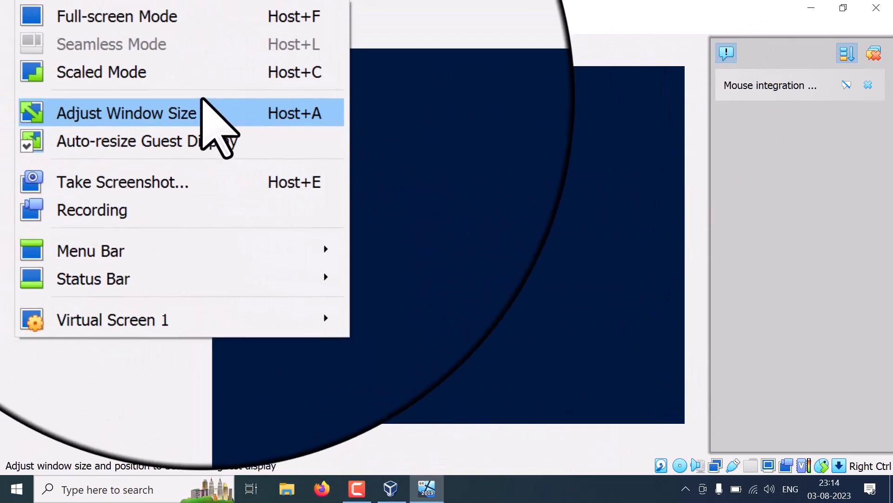
click(173, 84)
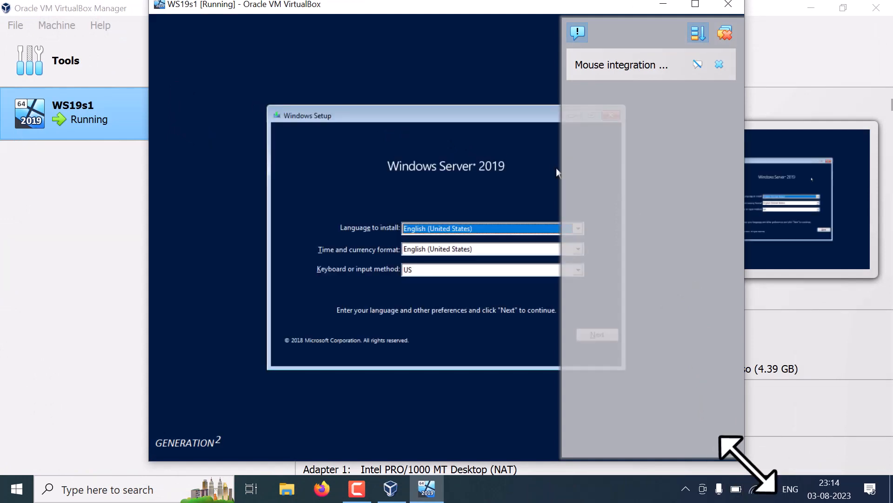
Enlarge the virtual machine window to both sides and dismiss all of its notifications.
drag(745, 461, 849, 475)
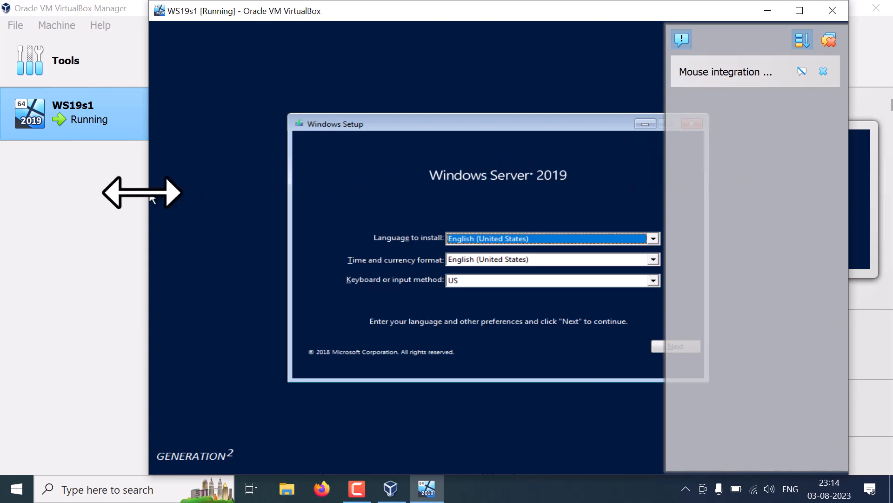
drag(149, 200, 64, 204)
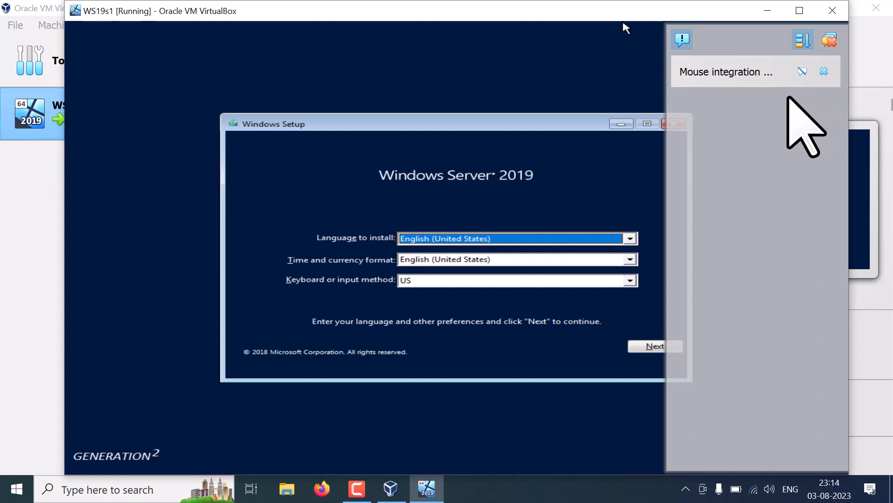
click(829, 40)
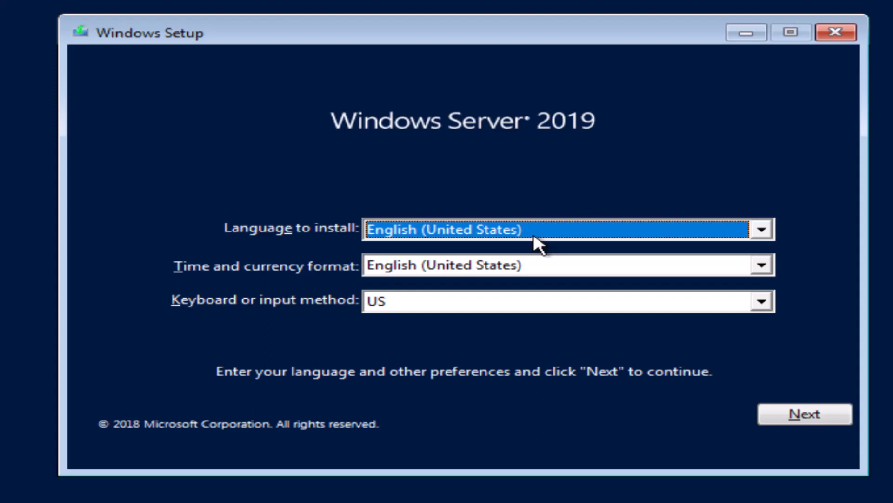
Set the Windows Setup time and currency format to English (India) and start the Windows Server 2019 installation.
click(457, 274)
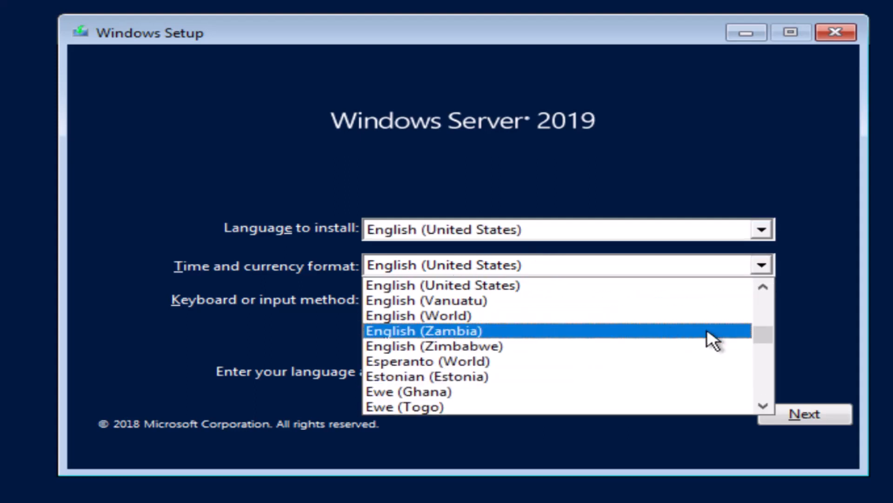
click(527, 316)
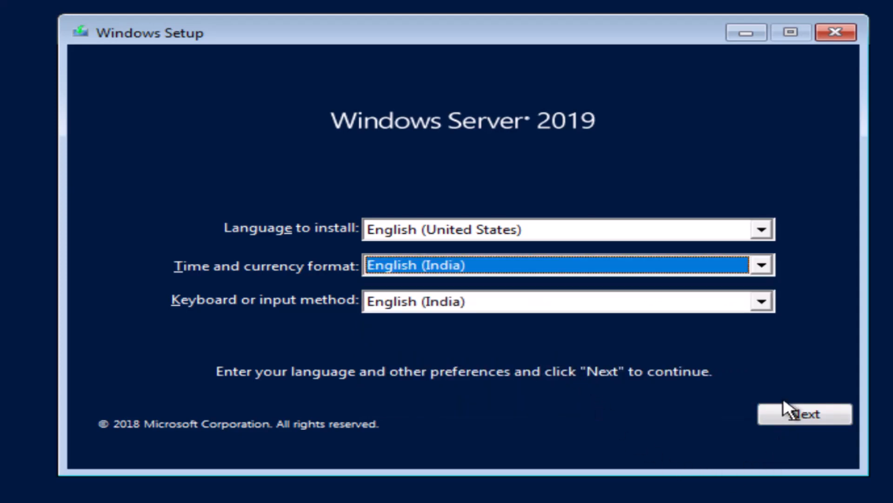
click(783, 414)
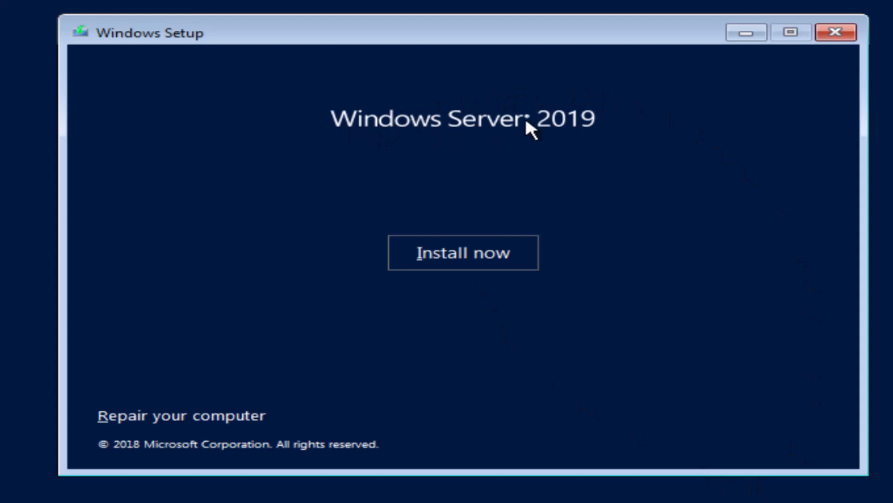
click(495, 265)
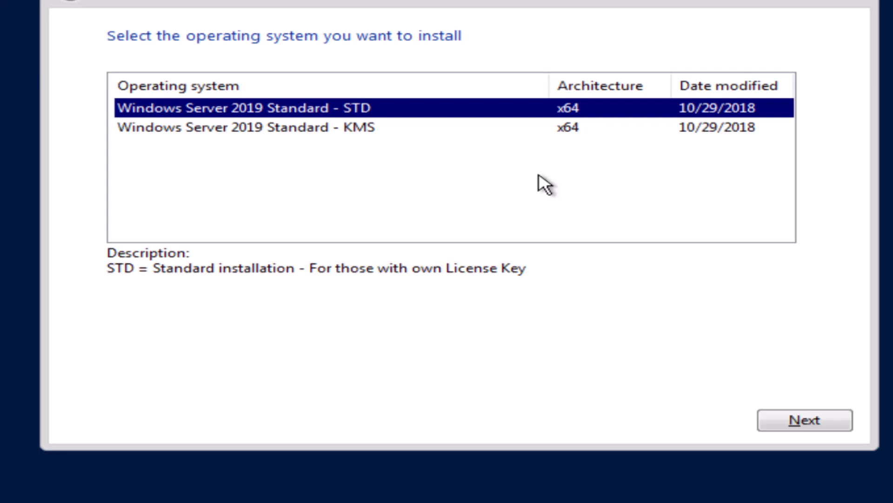
Select the Windows Server 2019 Standard - KMS edition for installation and accept the license terms.
click(384, 129)
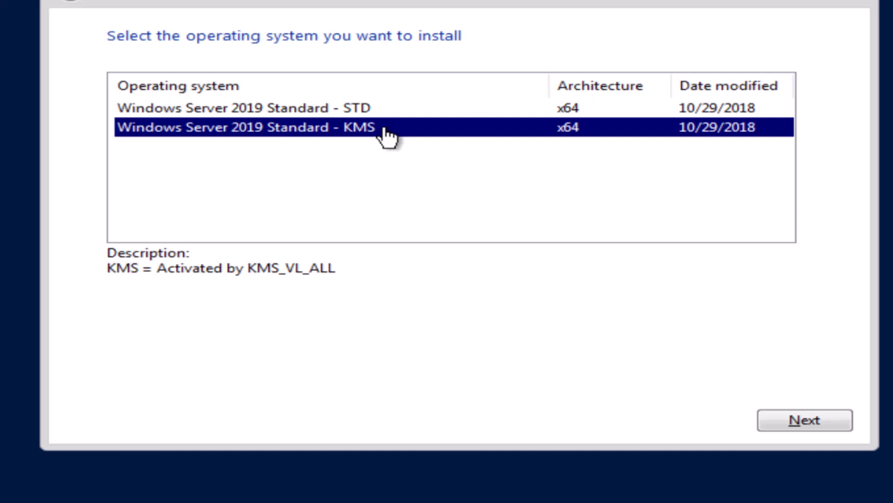
double_click(443, 131)
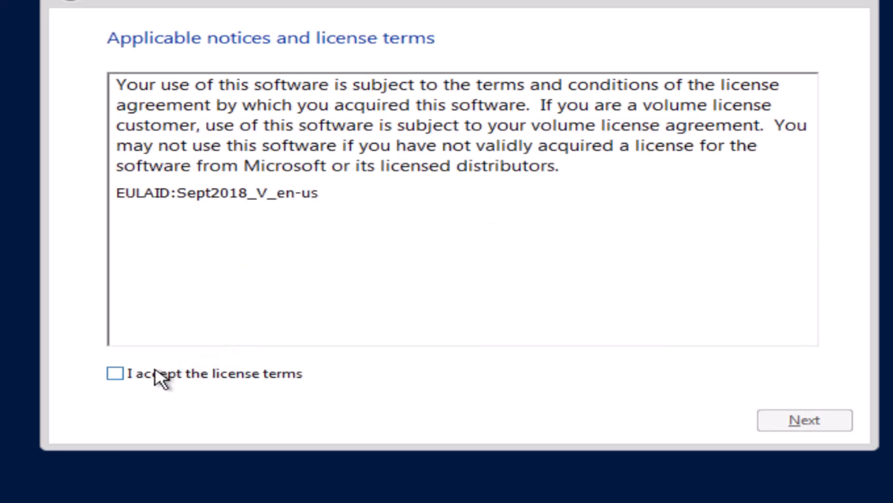
click(156, 370)
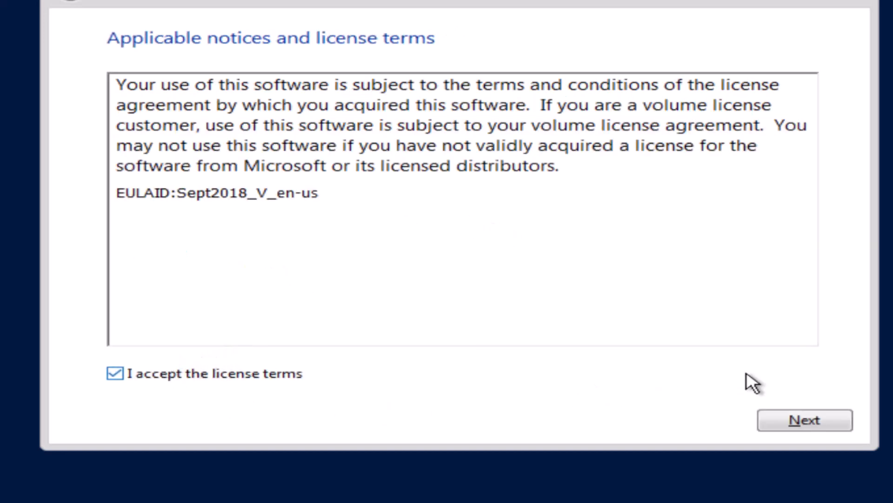
click(801, 420)
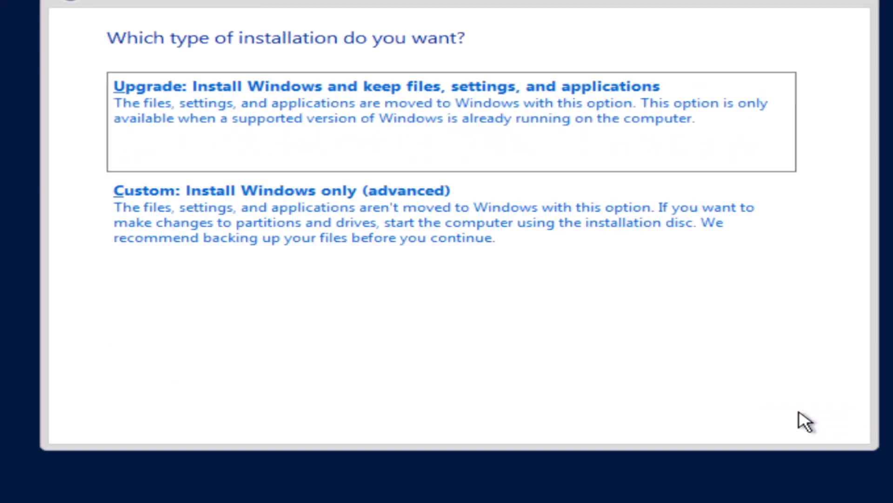
Run a custom installation onto a new 40960 MB partition made from Drive 0's unallocated space, and restart the virtual machine.
click(383, 198)
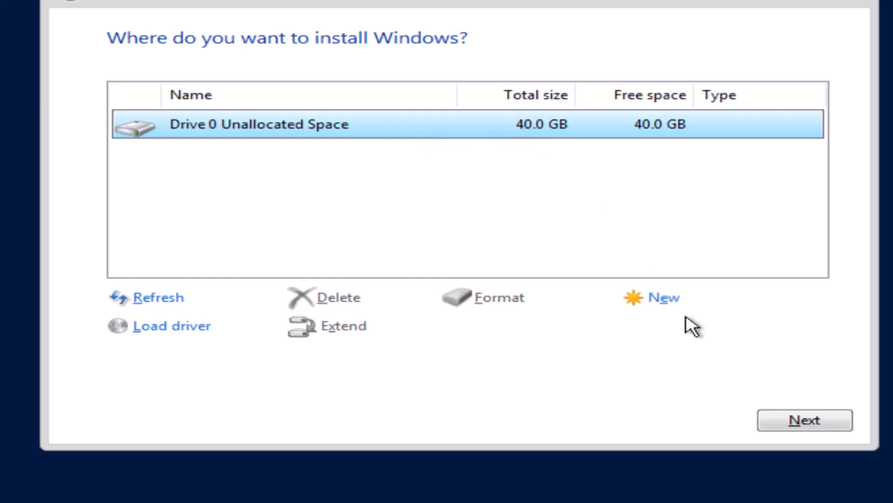
click(663, 299)
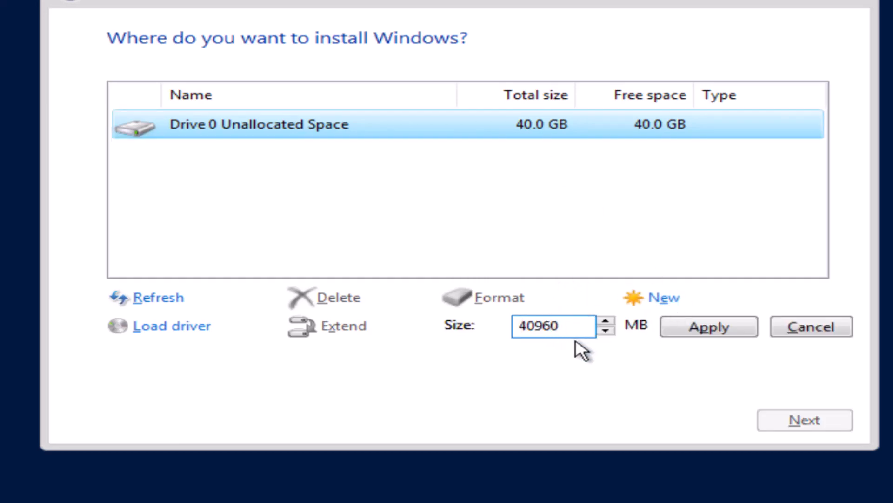
click(683, 332)
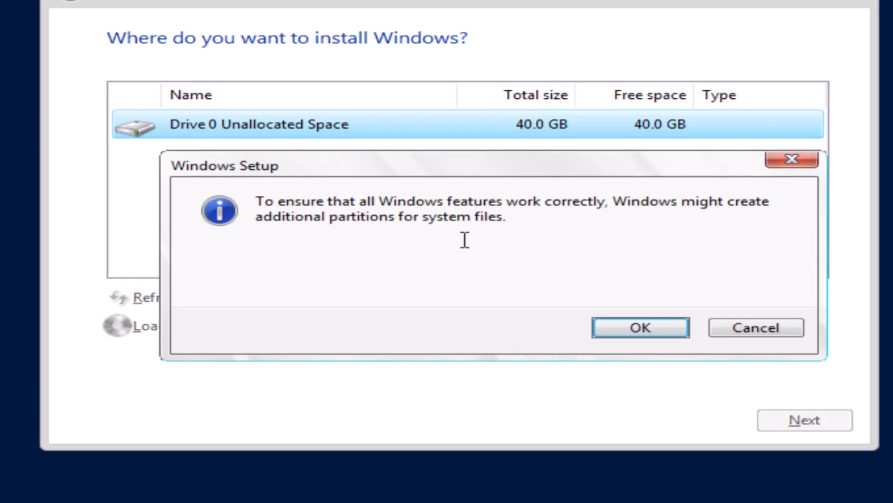
click(646, 331)
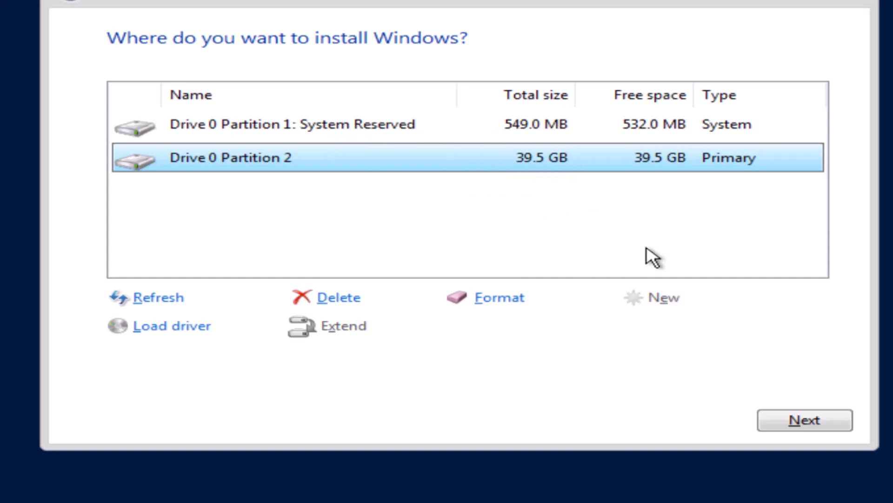
click(803, 424)
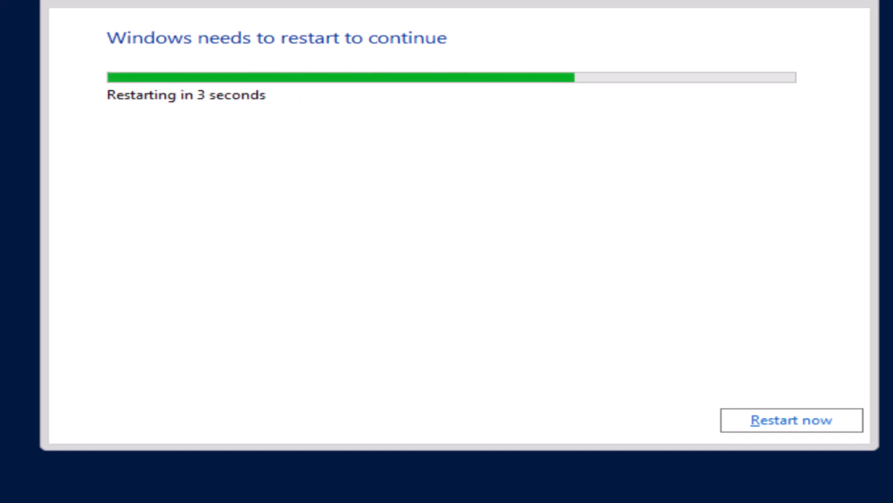
click(755, 422)
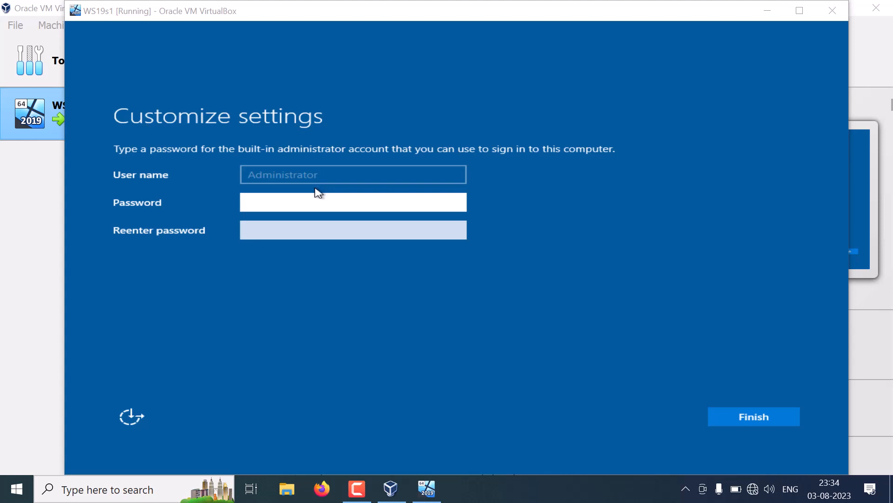
Enter and confirm a password for the built-in Administrator account and finish customizing the settings.
click(314, 197)
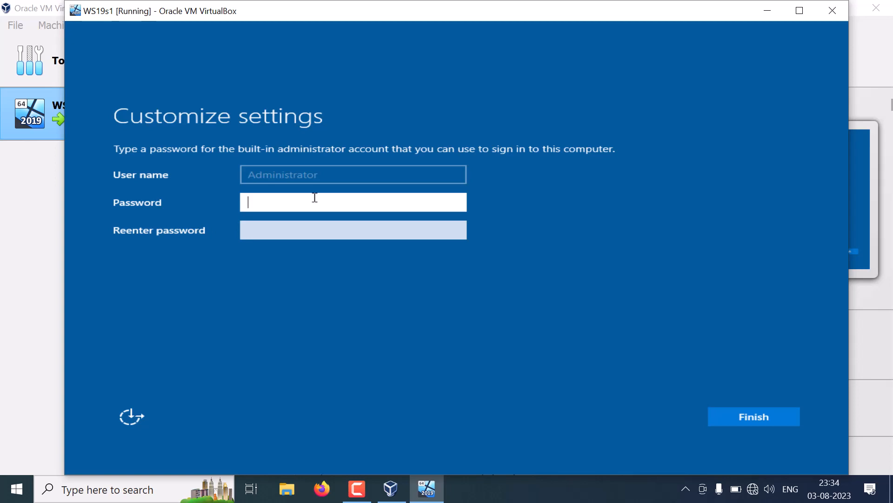
text(*********)
key(Tab)
text(*******)
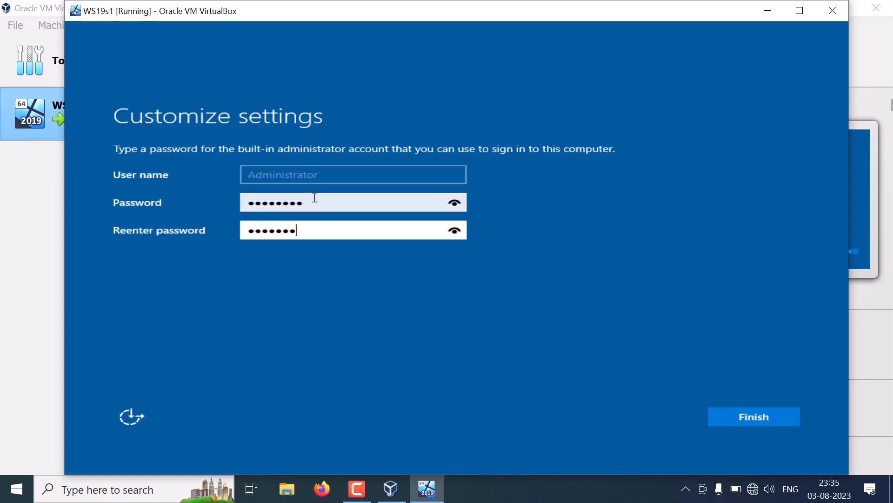
text(*)
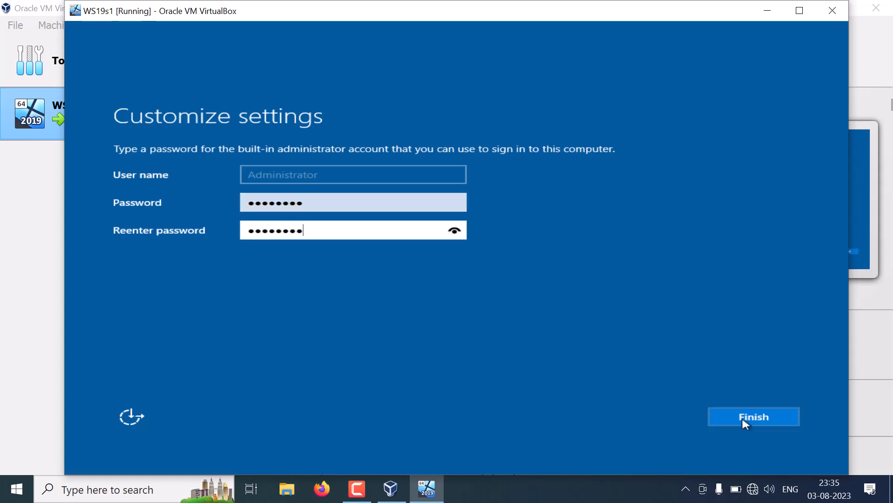
click(750, 413)
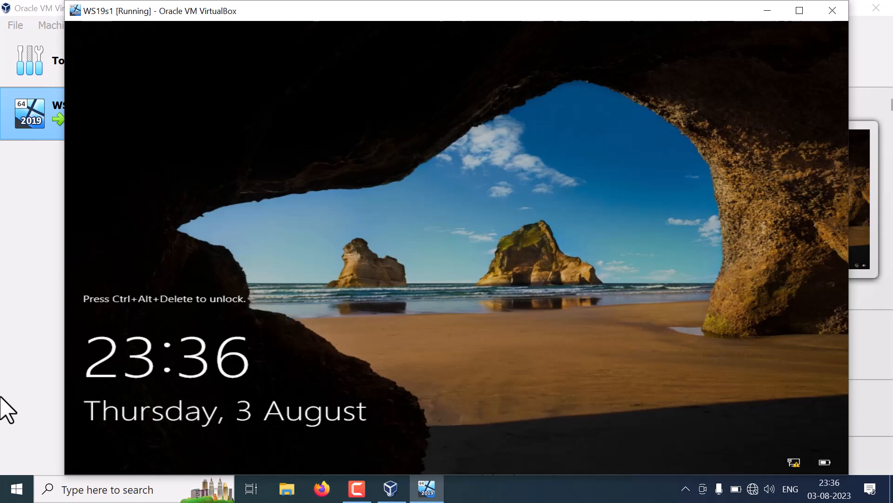
Unlock the Windows Server lock screen in the virtual machine to reach the sign-in.
key(ctrl+alt+Delete)
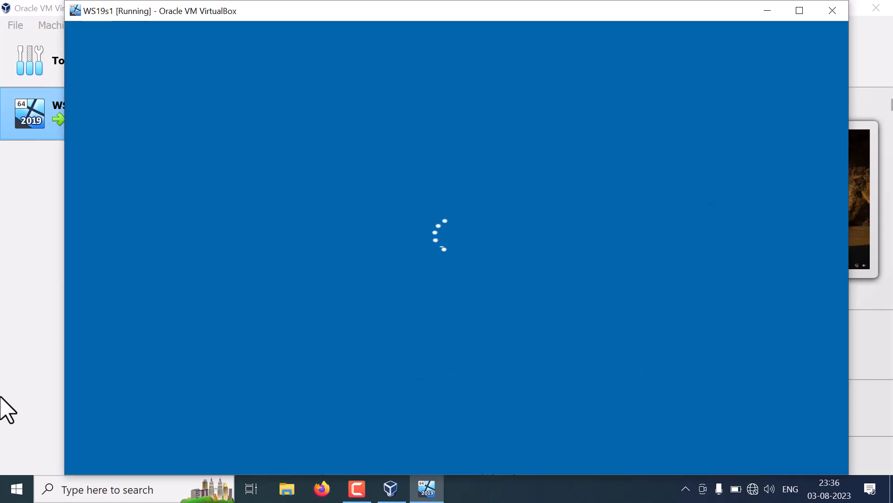